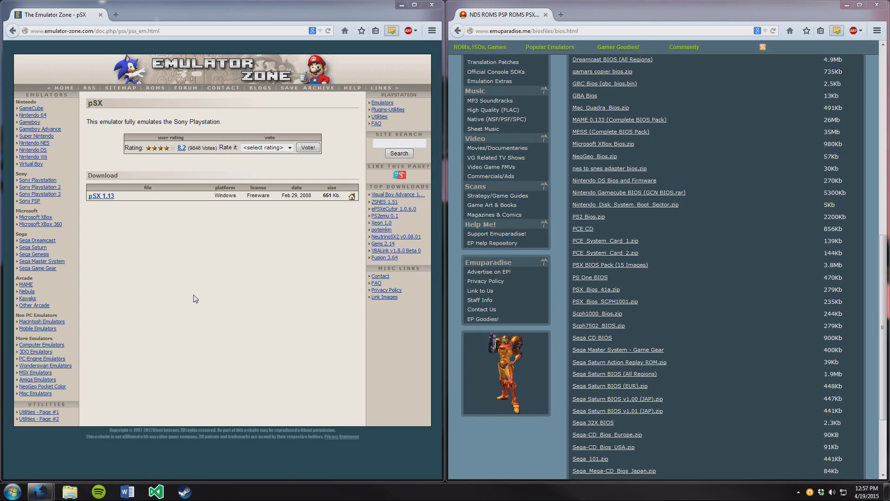
Check the pSX 1.13 and PSX BIOS Pack (15 Images) download links, and clear both browser windows off the desktop.
click(98, 200)
click(637, 17)
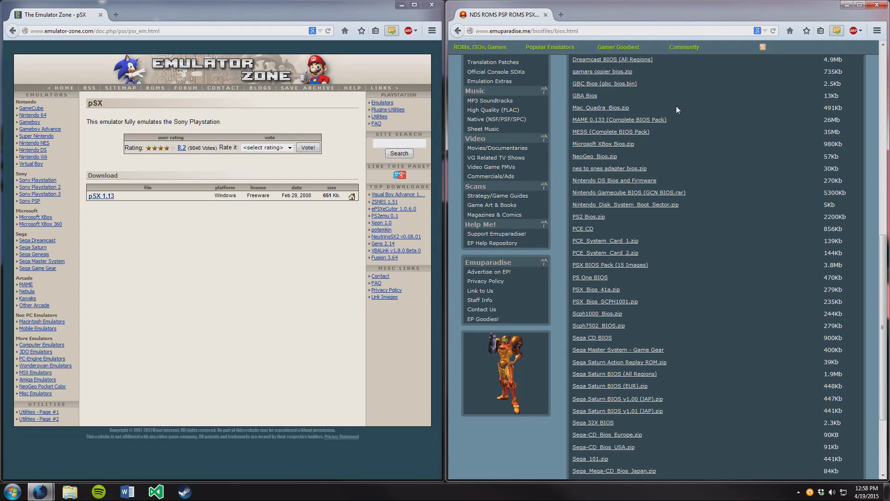
mouse_move(883, 259)
mouse_down()
mouse_move(883, 244)
mouse_move(883, 260)
mouse_up()
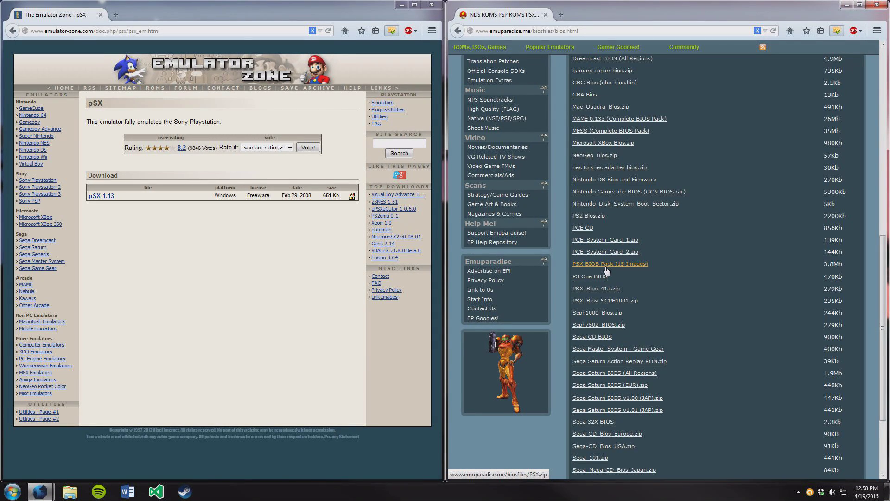
click(432, 5)
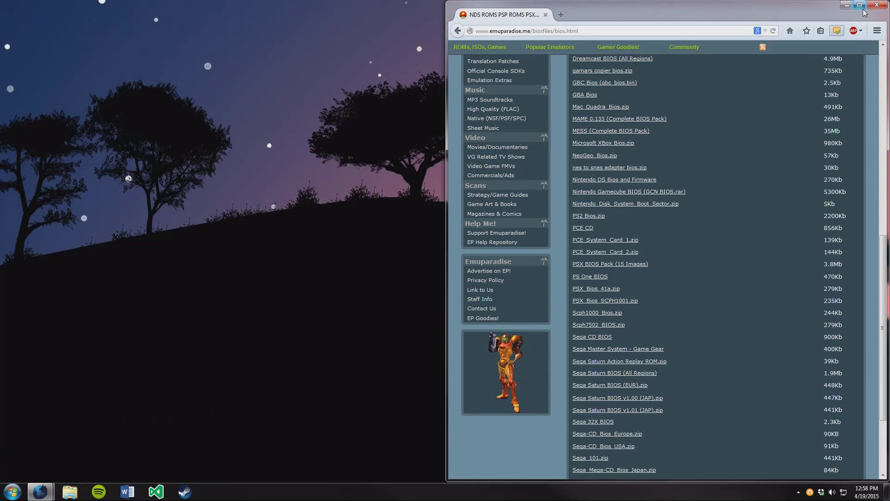
click(860, 5)
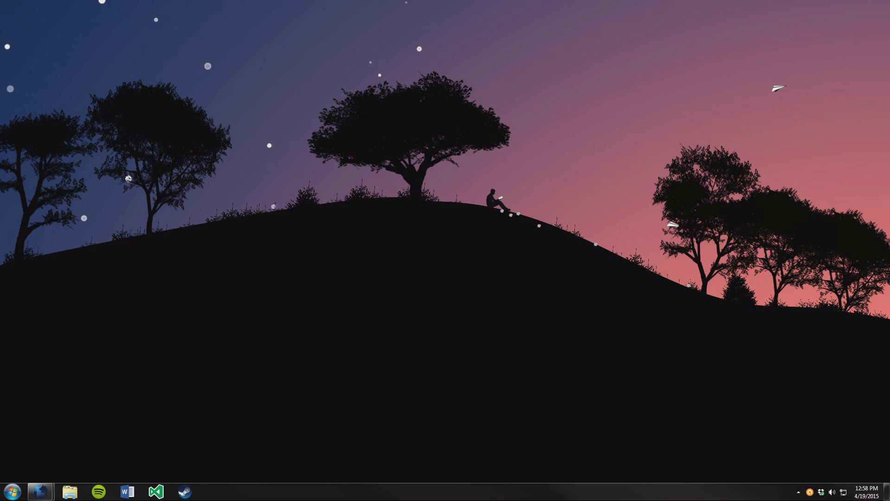
click(583, 133)
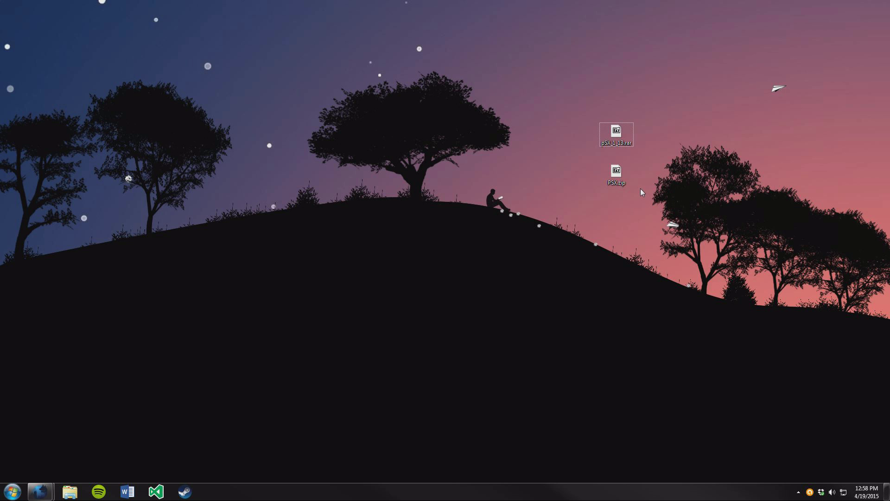
Extract the PSX folder from PSX.zip onto the desktop and close the archive.
double_click(615, 174)
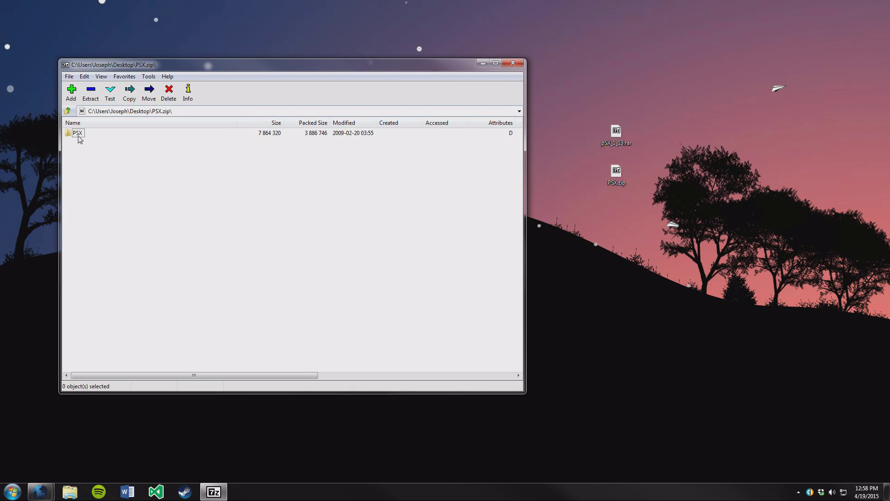
drag(79, 137, 558, 135)
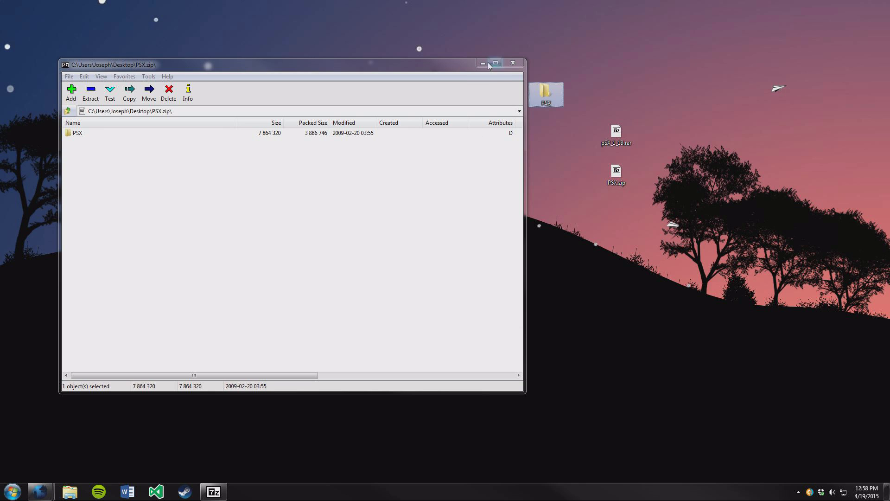
click(513, 63)
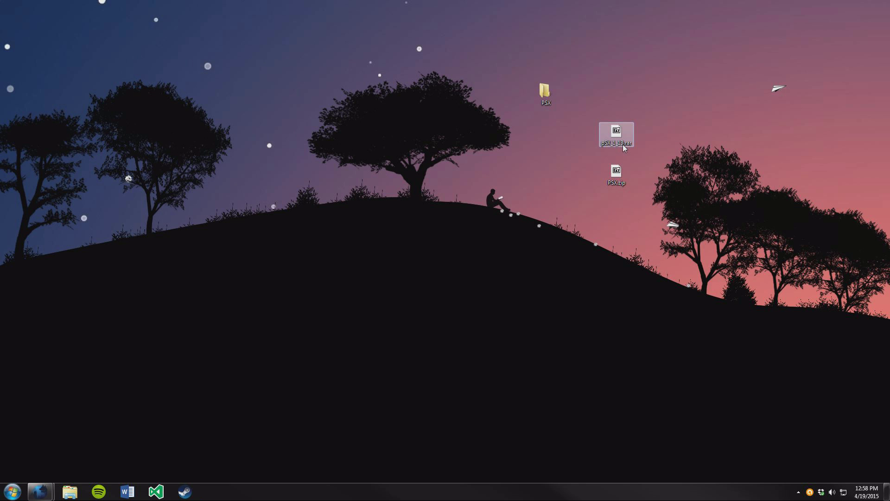
Open the pSX_1_13.rar archive in 7-Zip, leaving the desktop icons uncovered beside its window.
double_click(624, 143)
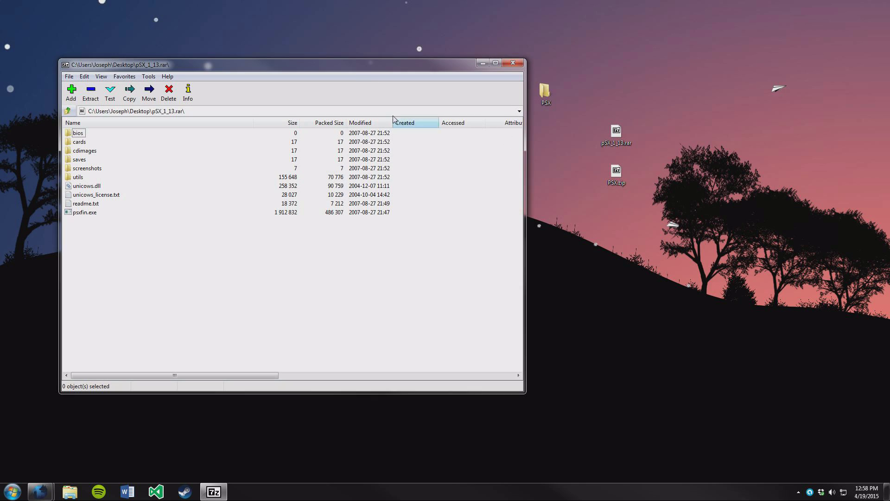
drag(357, 69, 304, 65)
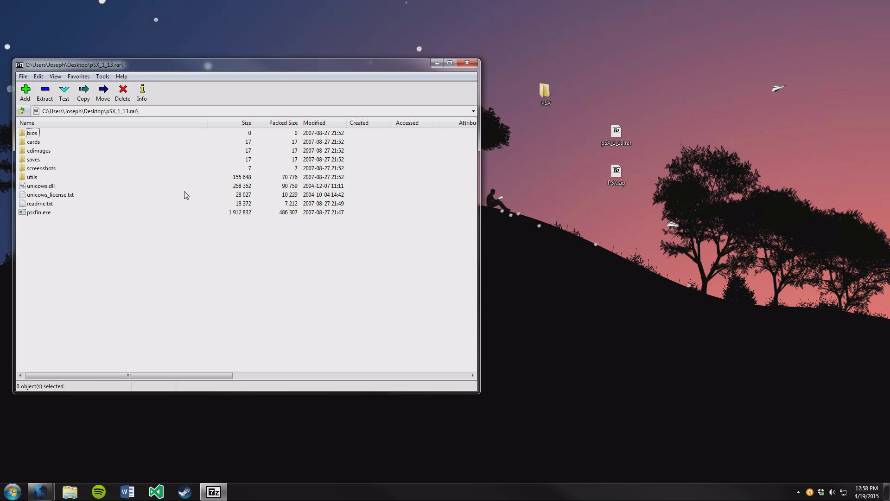
drag(57, 265, 26, 132)
click(92, 282)
Create a new folder named "PS1 Emulator" on the desktop.
right_click(689, 78)
mouse_move(717, 245)
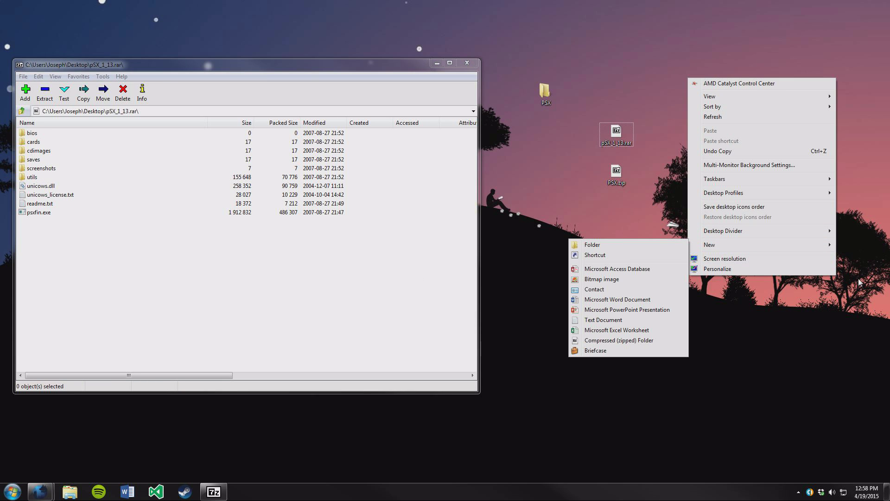
click(635, 246)
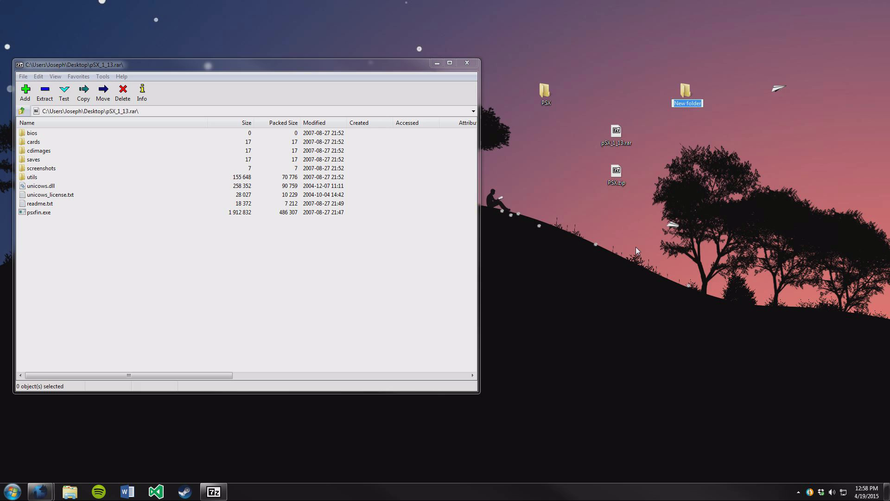
text(PS1 Emulator)
key(Return)
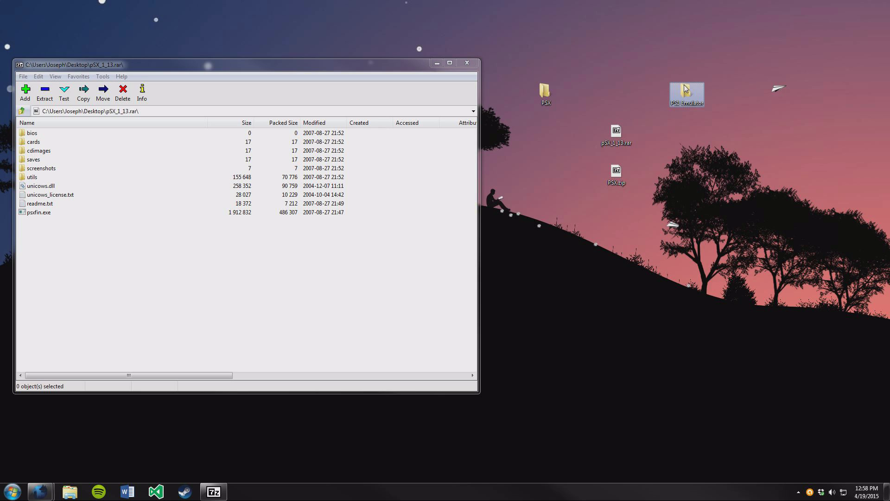
click(530, 155)
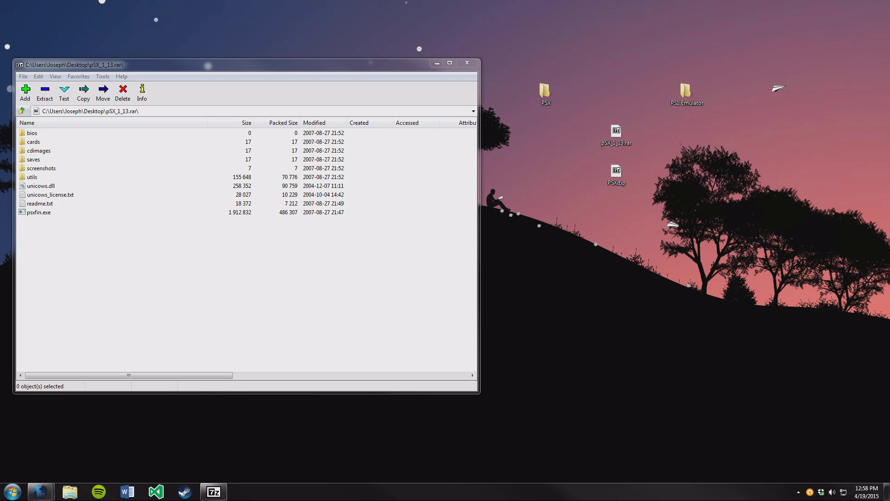
Extract all contents of pSX_1_13.rar into the PS1 Emulator folder and close the archive.
double_click(686, 92)
drag(89, 249, 32, 135)
drag(32, 170, 664, 253)
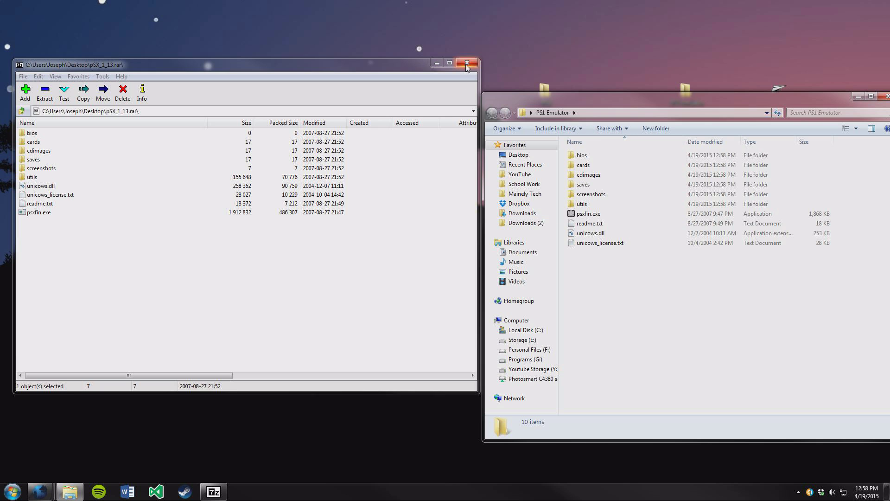
click(467, 63)
drag(607, 102, 202, 56)
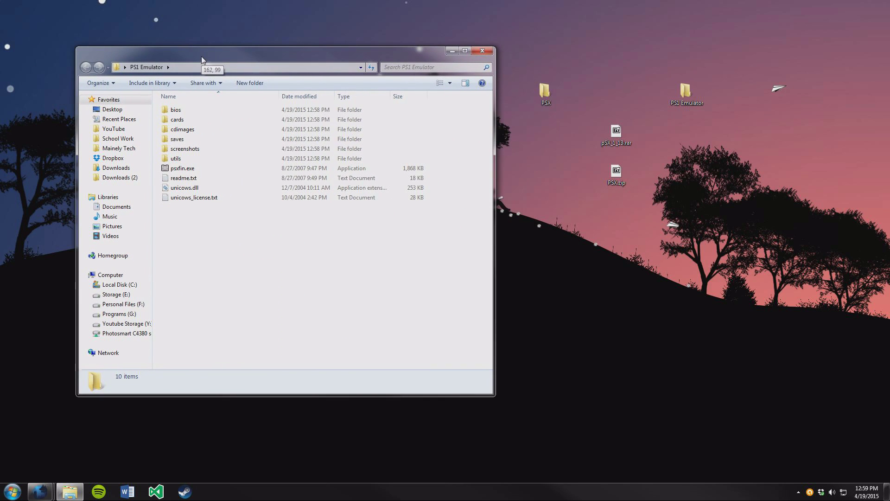
Run psxfin.exe with English as the language, and cancel the BIOS image selection.
double_click(202, 168)
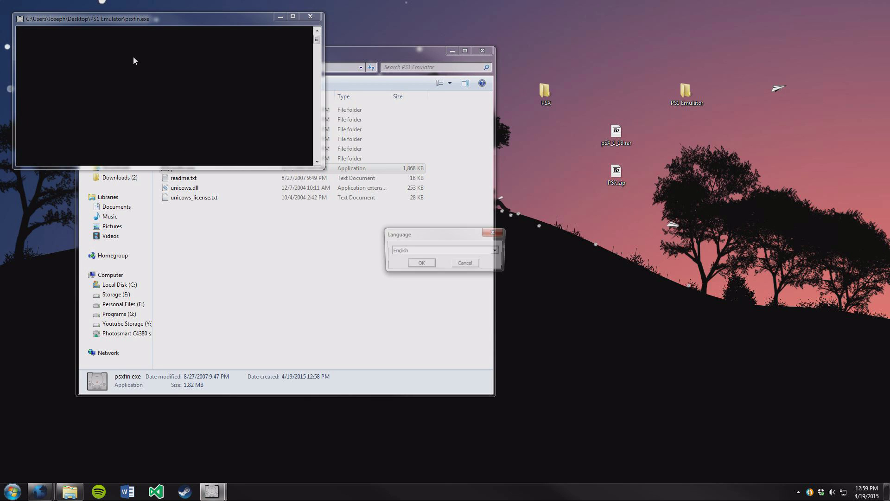
click(420, 264)
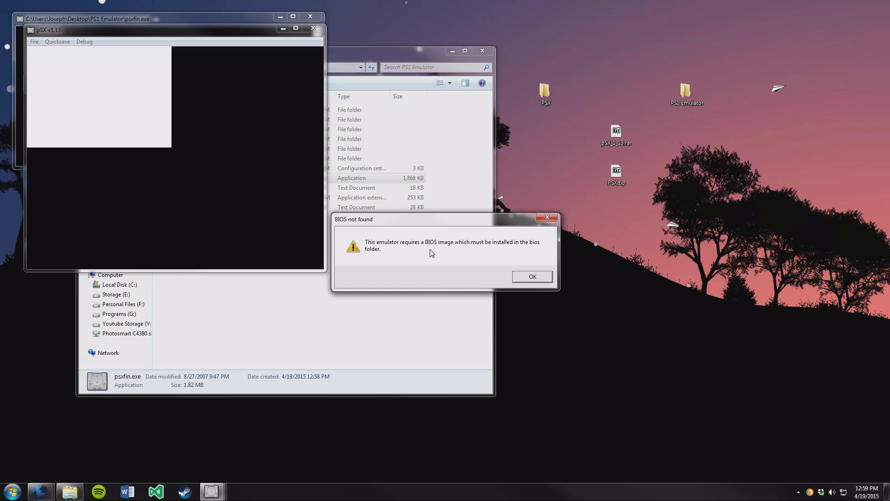
click(533, 277)
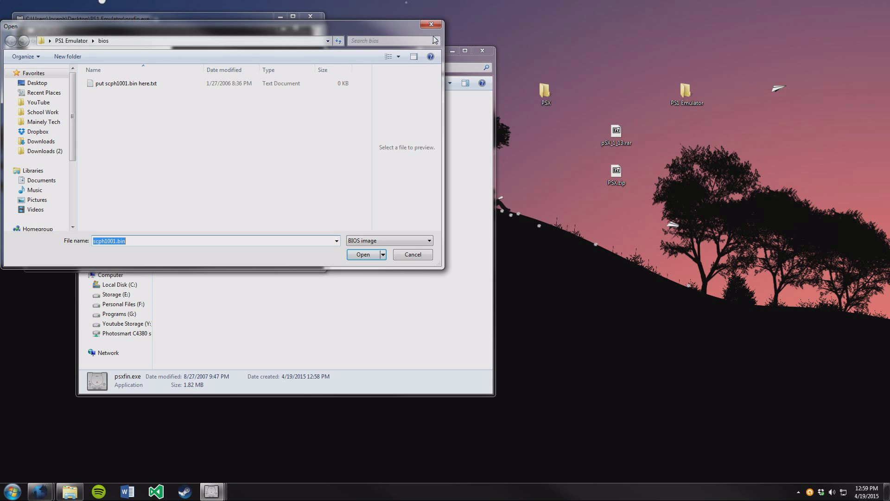
click(432, 26)
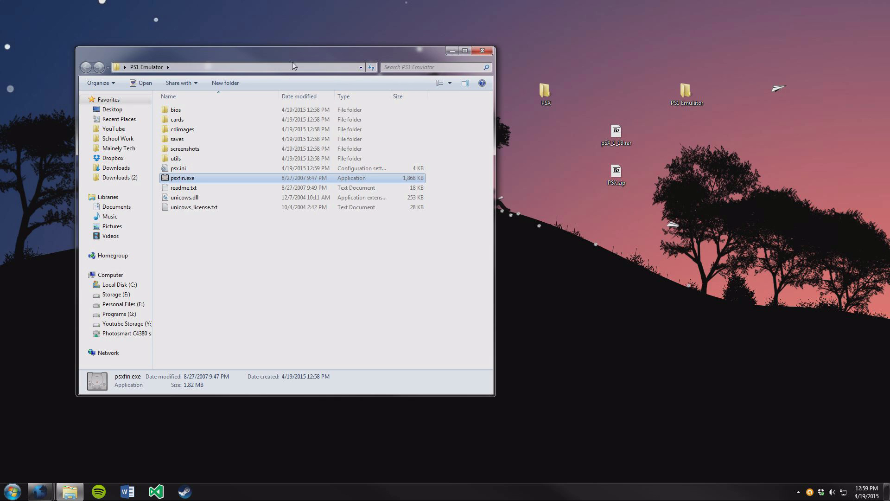
Delete the placeholder file "put scph1001.bin here.txt" from the bios folder of PS1 Emulator.
drag(319, 48, 274, 54)
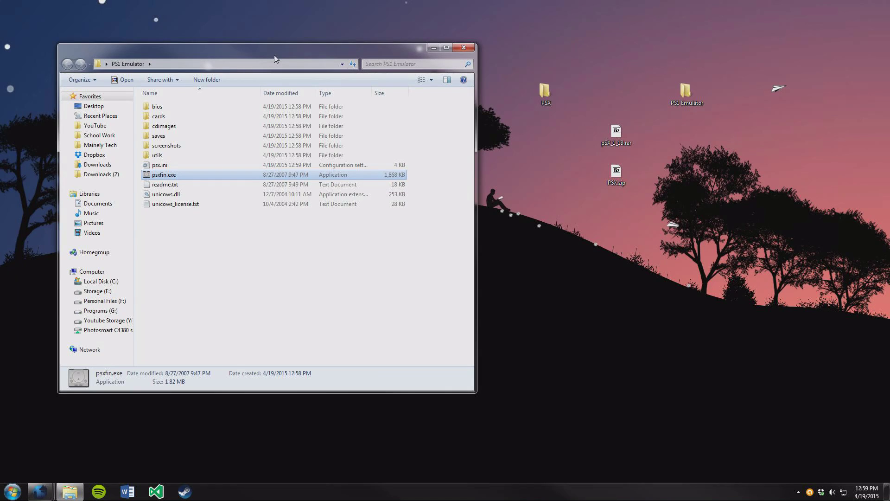
click(327, 248)
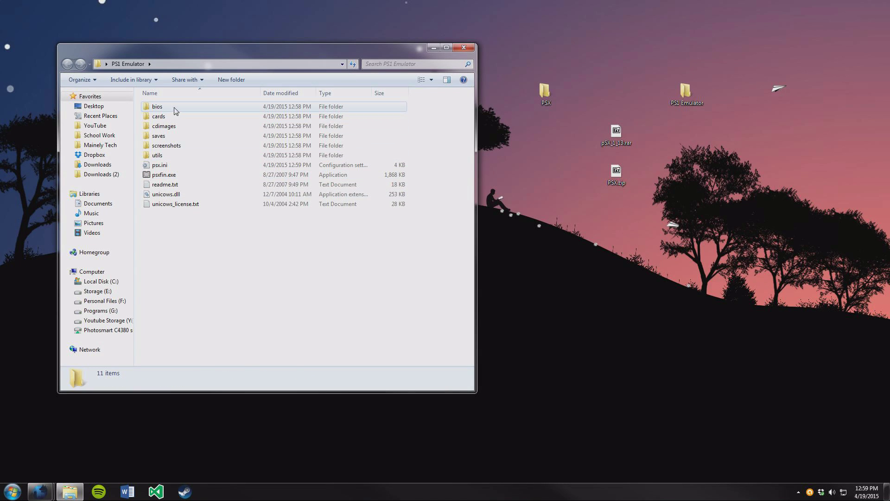
mouse_move(163, 109)
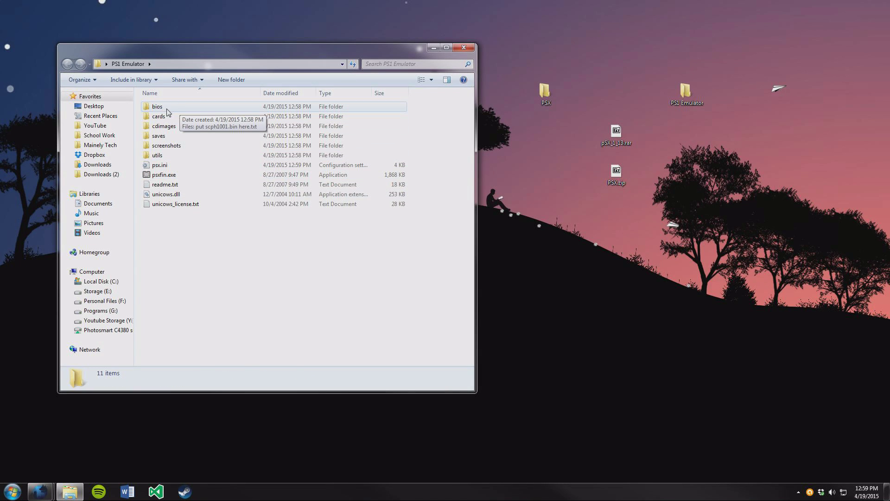
double_click(172, 110)
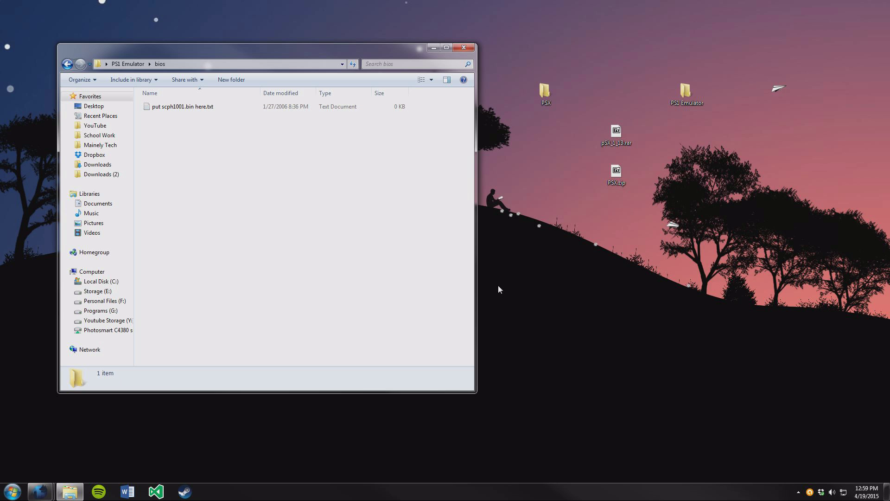
click(184, 109)
key(Delete)
key(Return)
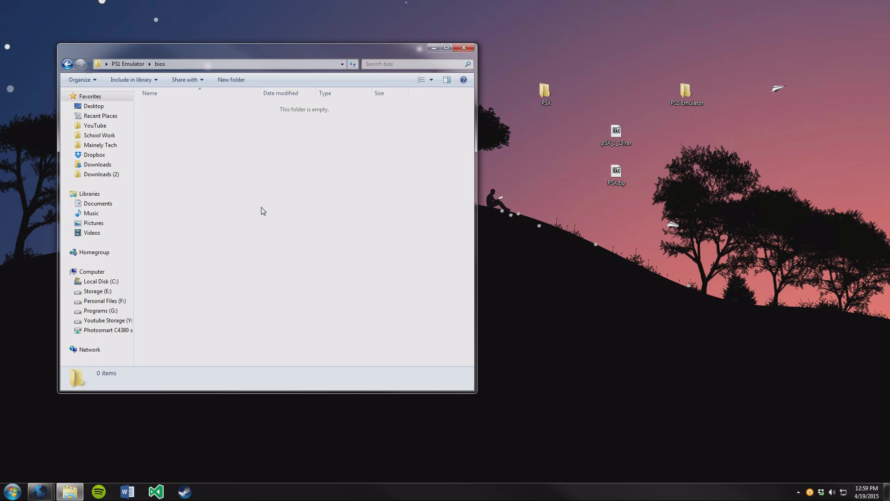
Copy PSX - SCPH1001.BIN from the desktop's PSX folder into the emulator's bios folder.
double_click(551, 99)
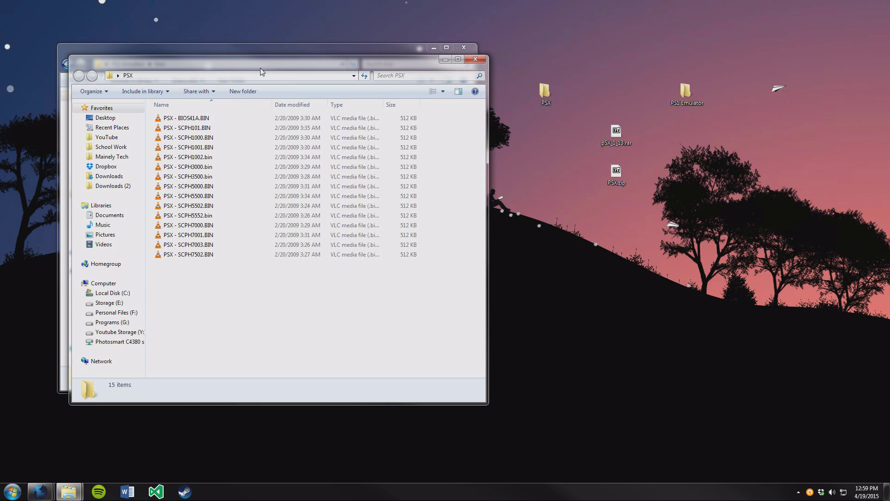
drag(261, 72, 597, 74)
drag(604, 309, 585, 314)
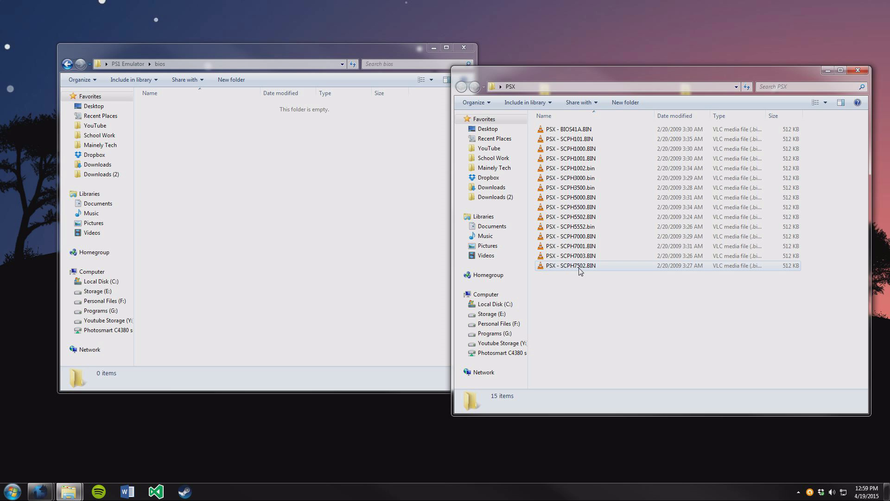
click(577, 160)
right_click(579, 159)
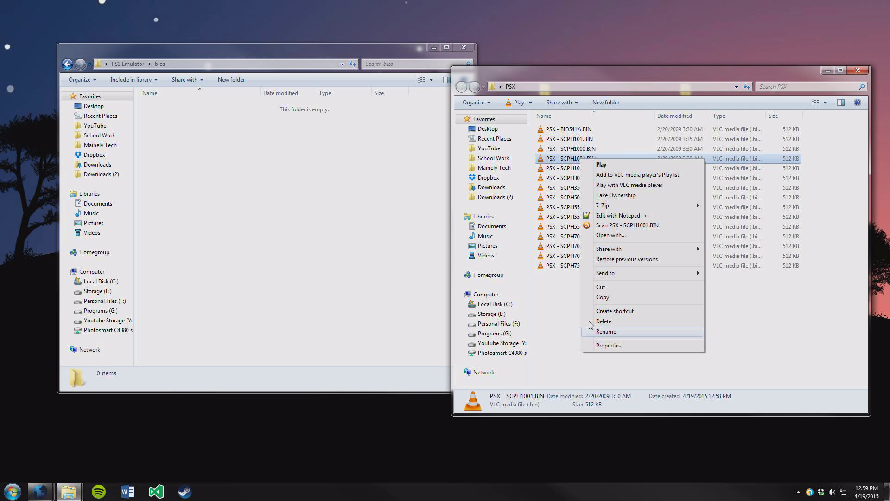
click(603, 297)
right_click(279, 234)
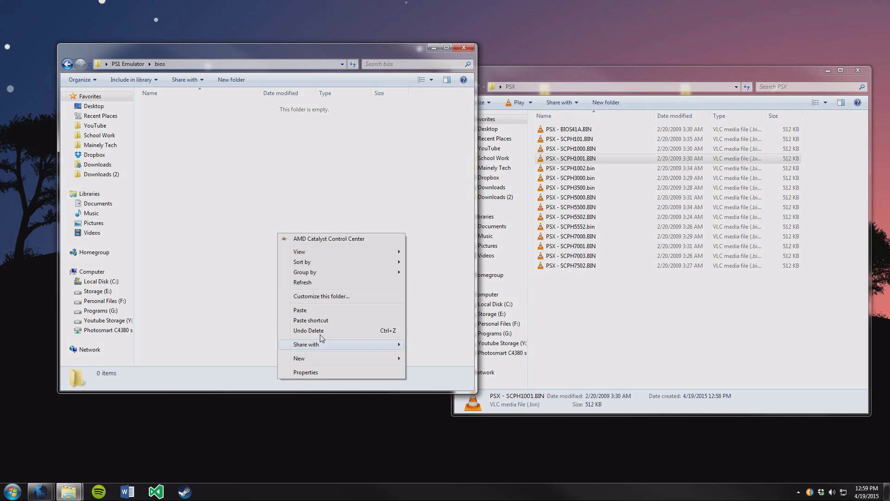
click(319, 309)
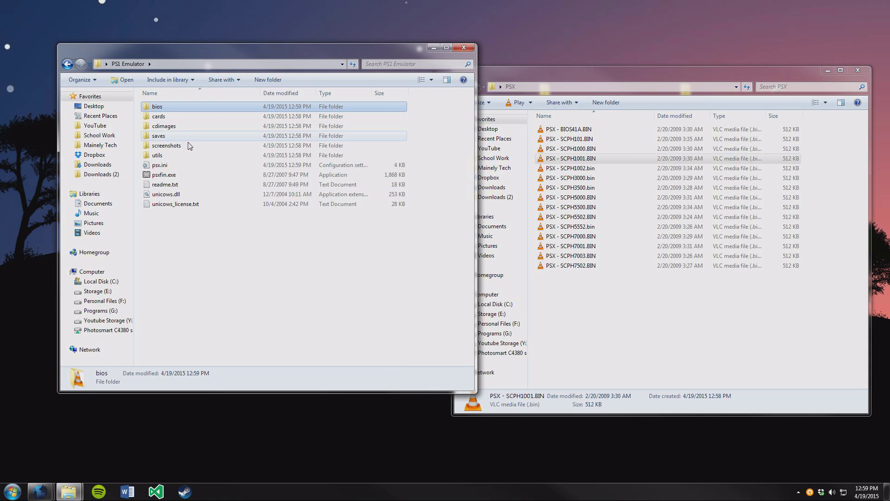
Run psxfin.exe from the PS1 Emulator folder and load PSX - SCPH1001.BIN from its bios folder as the BIOS image.
double_click(167, 175)
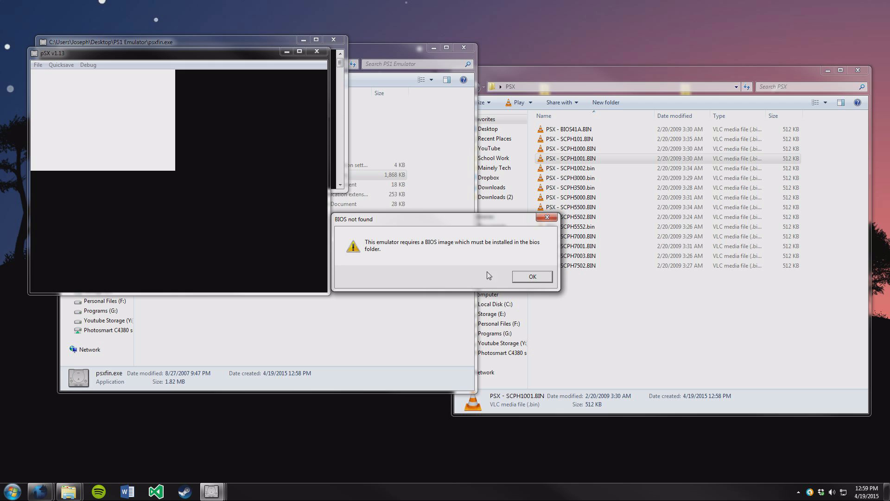
click(532, 278)
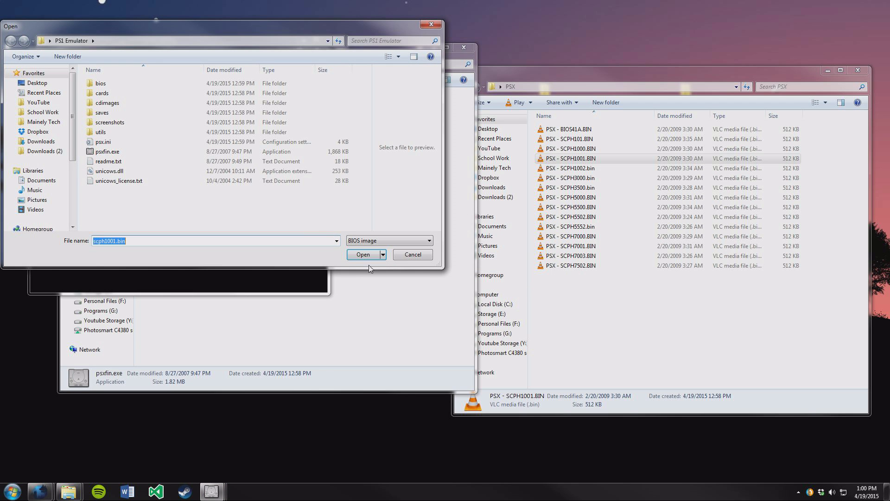
click(119, 84)
double_click(118, 84)
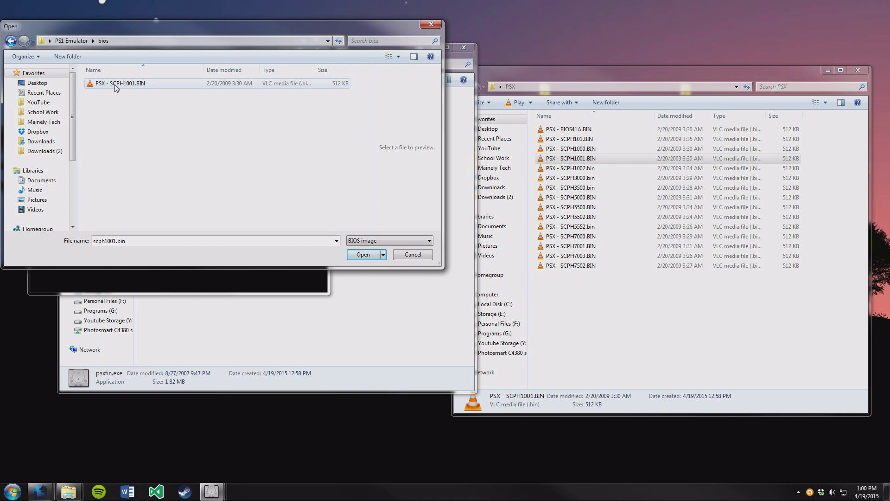
click(119, 86)
click(362, 255)
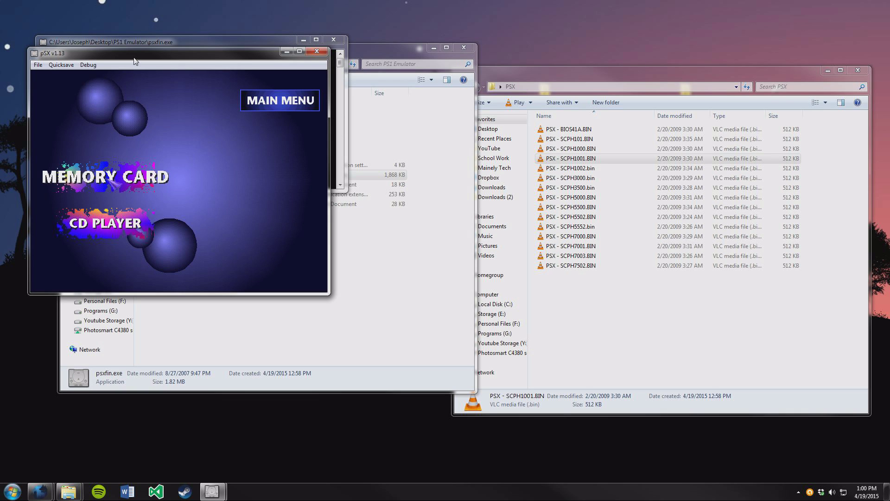
drag(134, 59, 198, 127)
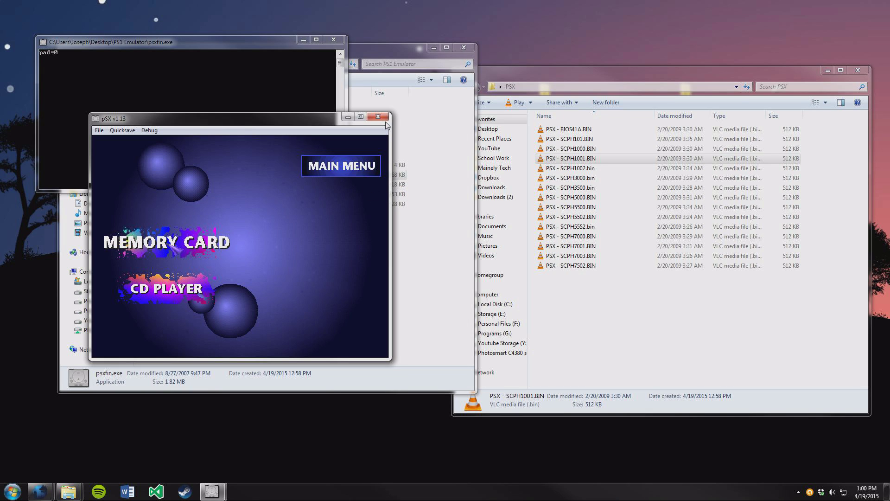
Examine the supported CD image file types when inserting a CD image, and cancel without choosing a file.
click(107, 131)
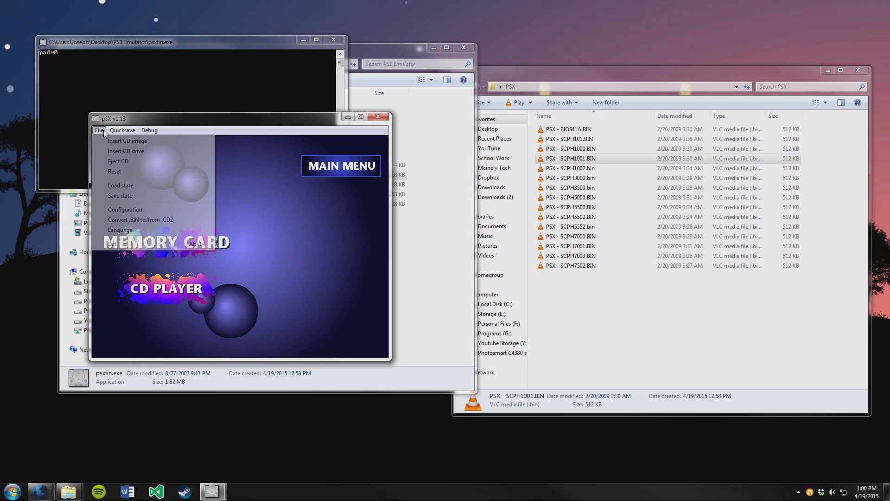
click(148, 141)
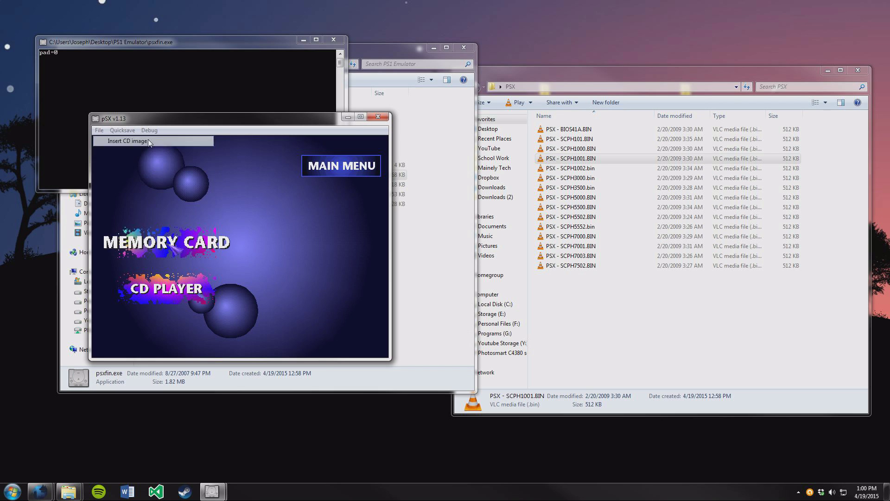
click(489, 357)
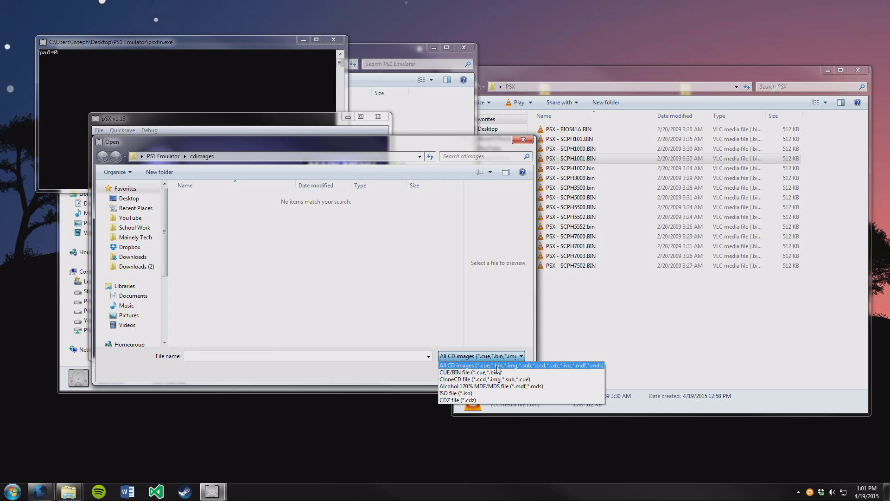
click(503, 365)
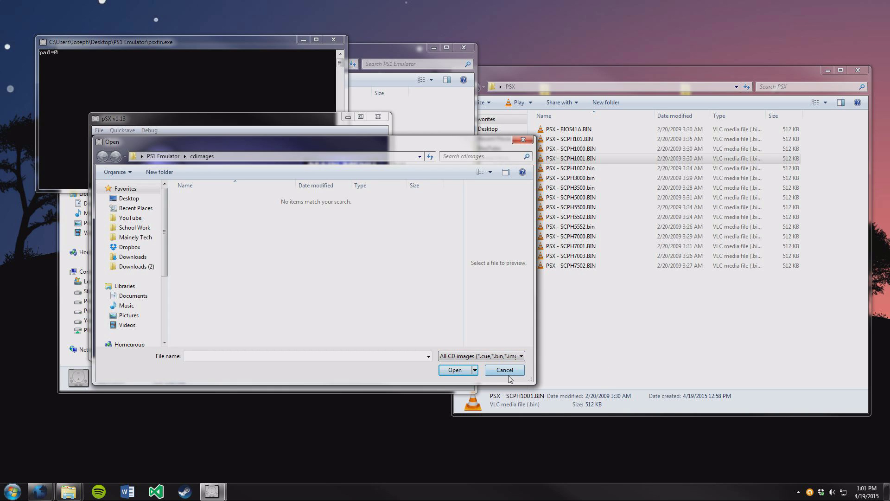
click(506, 356)
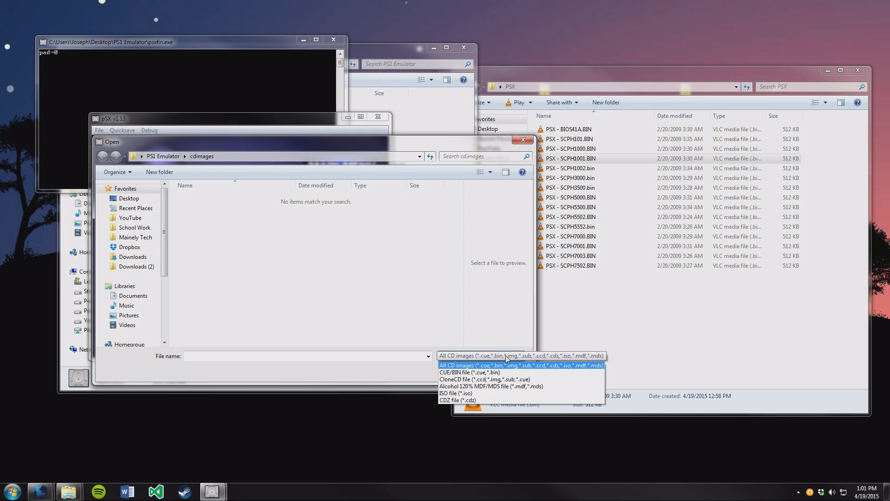
click(491, 365)
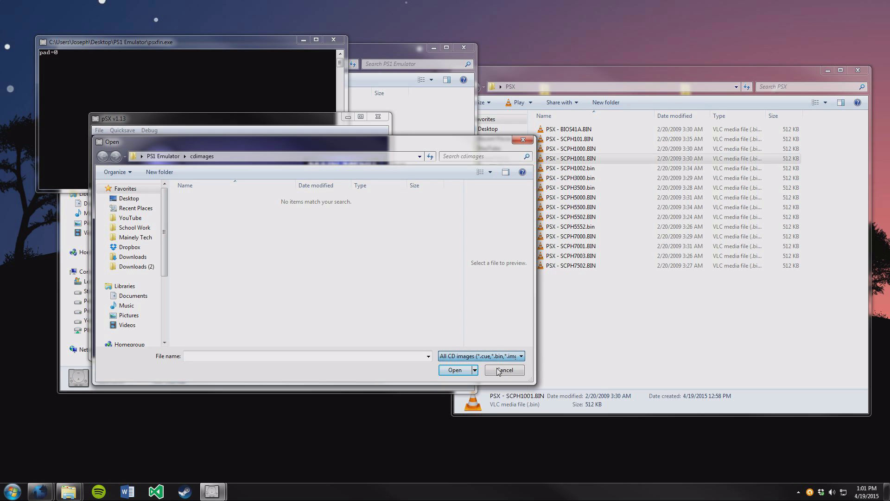
click(512, 374)
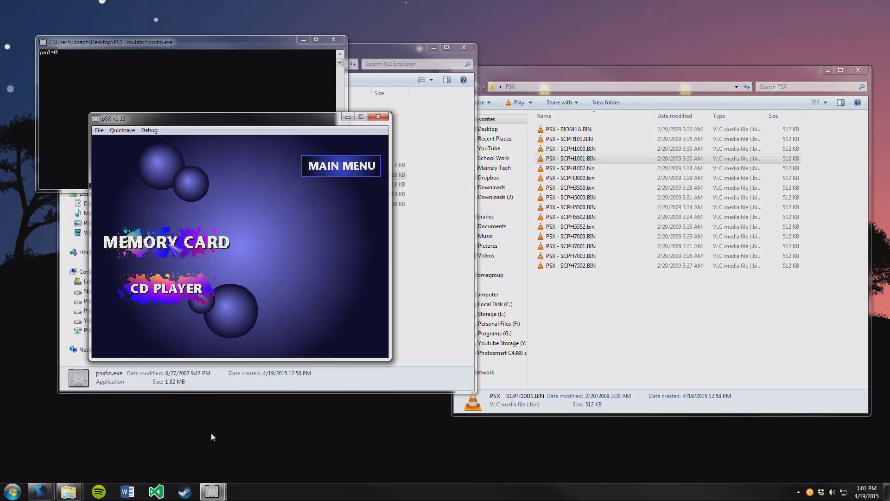
Close the PSX folder, open the desktop's Spyro the Dragon folder, and place its window beside the PS1 Emulator folder.
click(858, 70)
drag(388, 58, 721, 63)
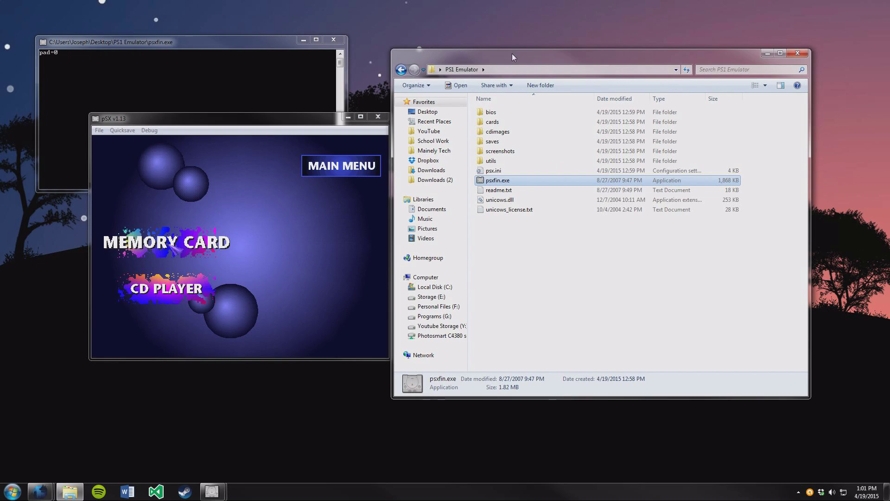
click(722, 16)
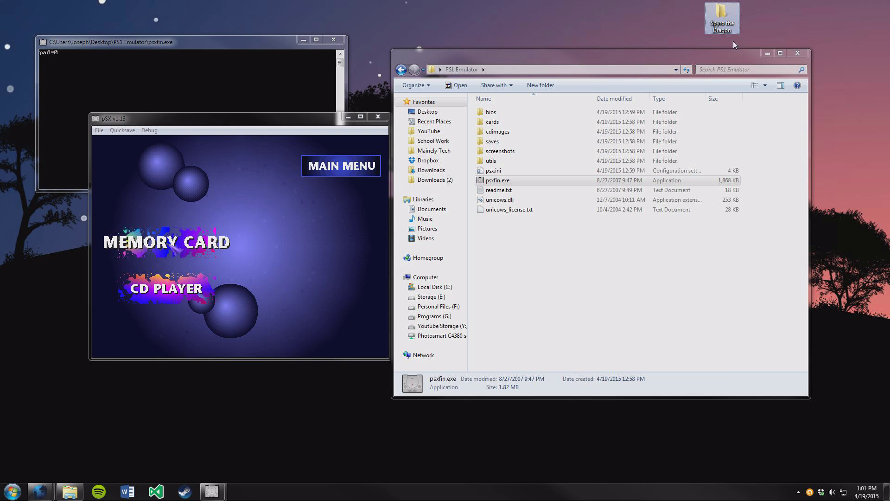
double_click(738, 30)
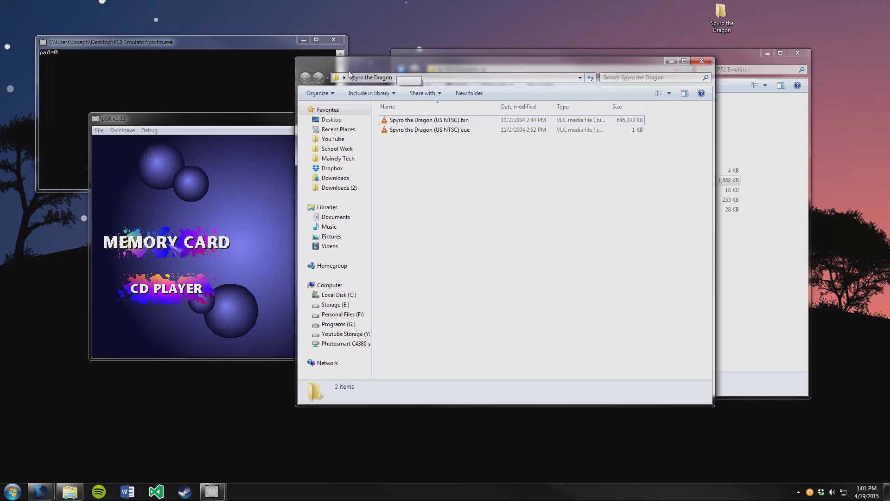
drag(412, 58, 139, 79)
drag(195, 178, 122, 133)
click(204, 210)
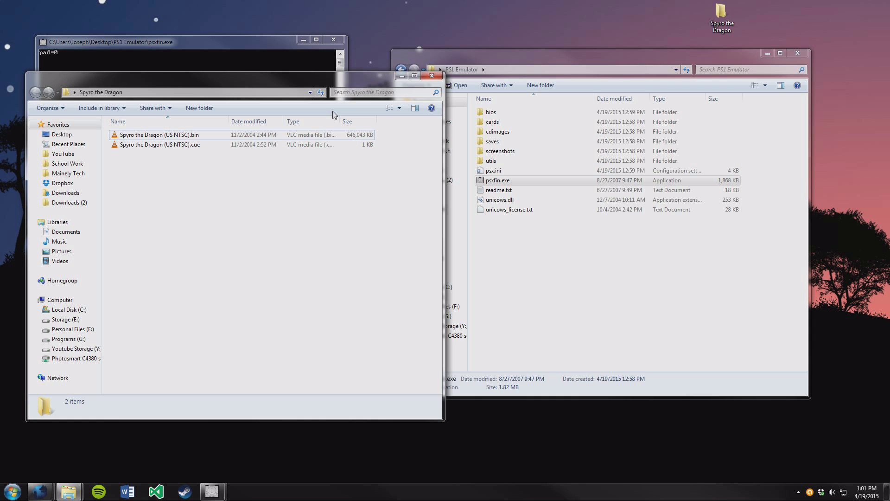
Create a folder named Games inside the PS1 Emulator folder and open it.
click(557, 274)
right_click(557, 272)
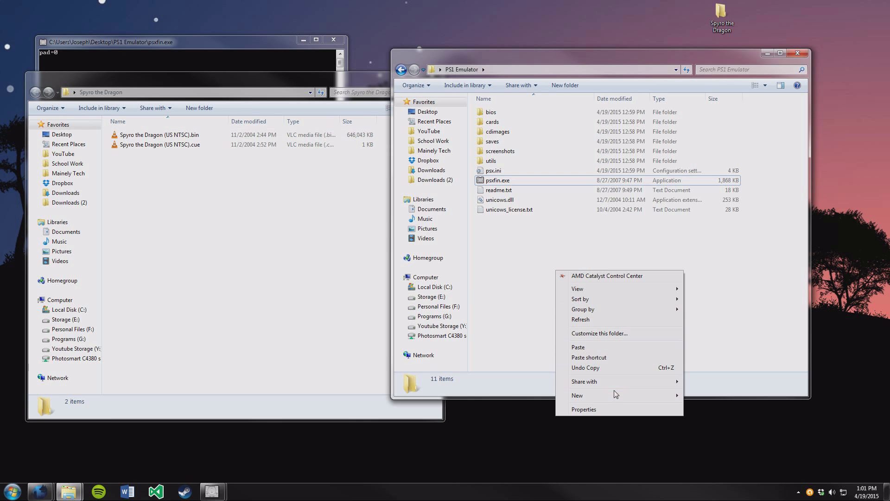
mouse_move(619, 395)
click(725, 292)
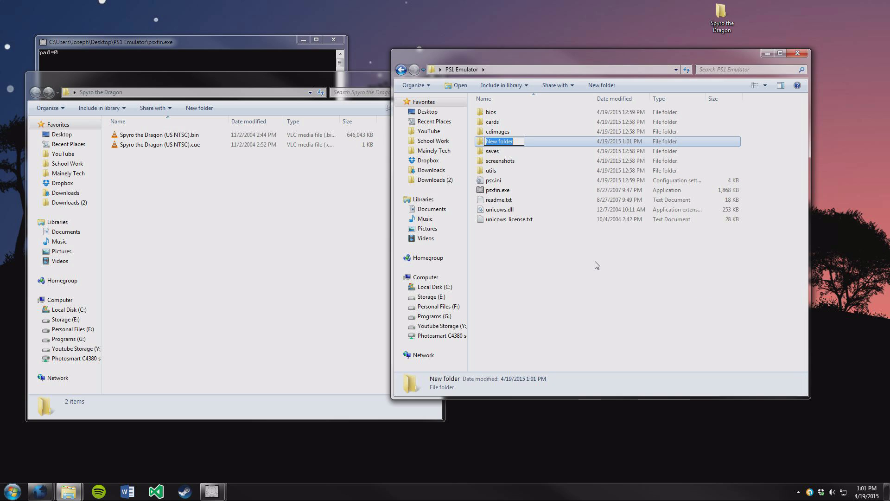
text(Games)
key(Return)
double_click(539, 141)
Copy the Spyro the Dragon (US NTSC) .bin and .cue files into the Games folder, and close the source folder.
click(239, 219)
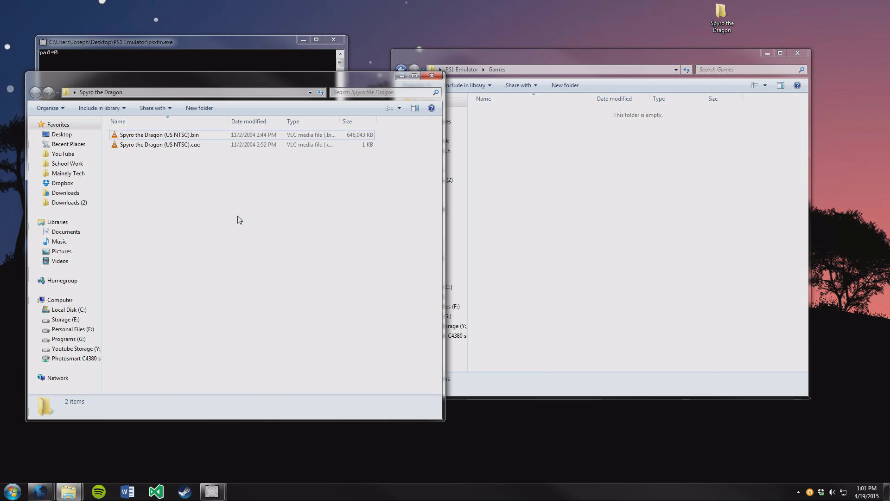
drag(145, 207, 124, 129)
right_click(127, 146)
click(149, 265)
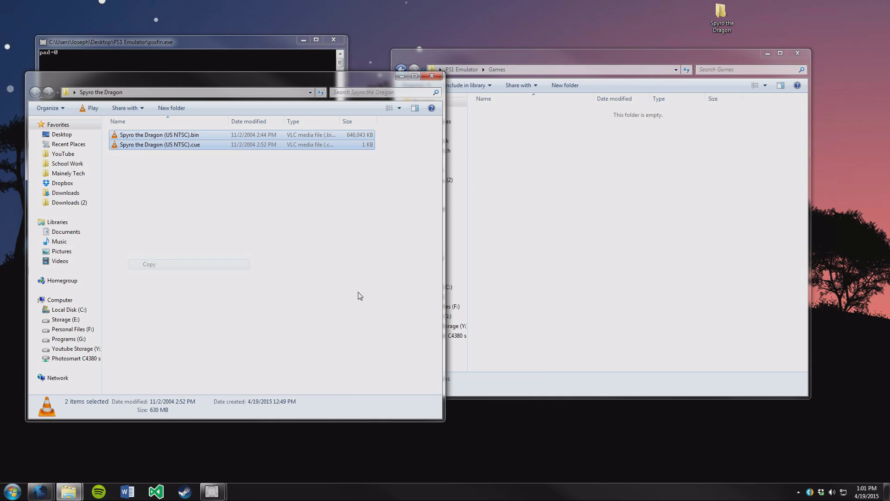
right_click(609, 268)
click(633, 344)
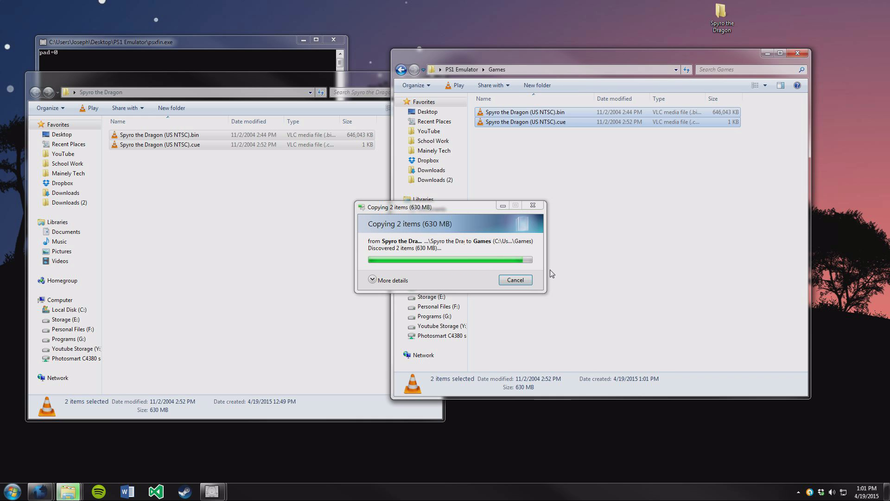
click(348, 81)
key(alt+F4)
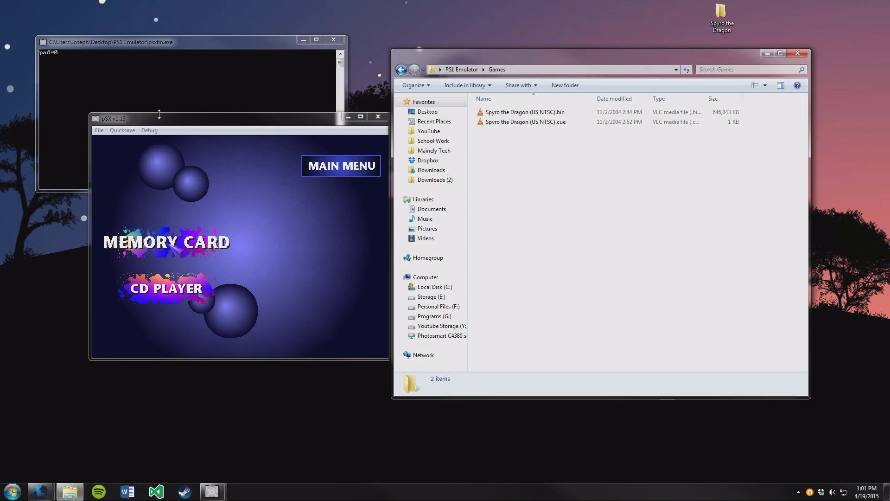
Insert Spyro the Dragon (US NTSC).bin from the PS1 Emulator's Games folder as the emulator's CD image.
drag(160, 119, 151, 52)
click(90, 64)
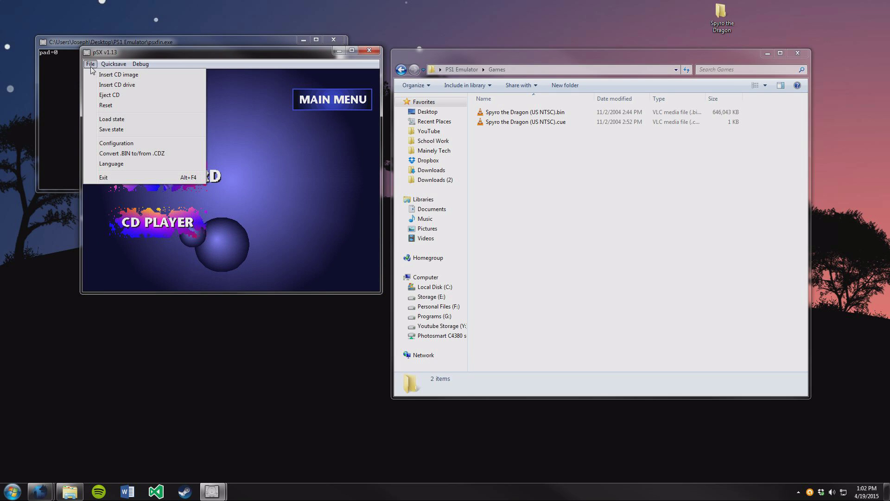
click(96, 77)
click(149, 91)
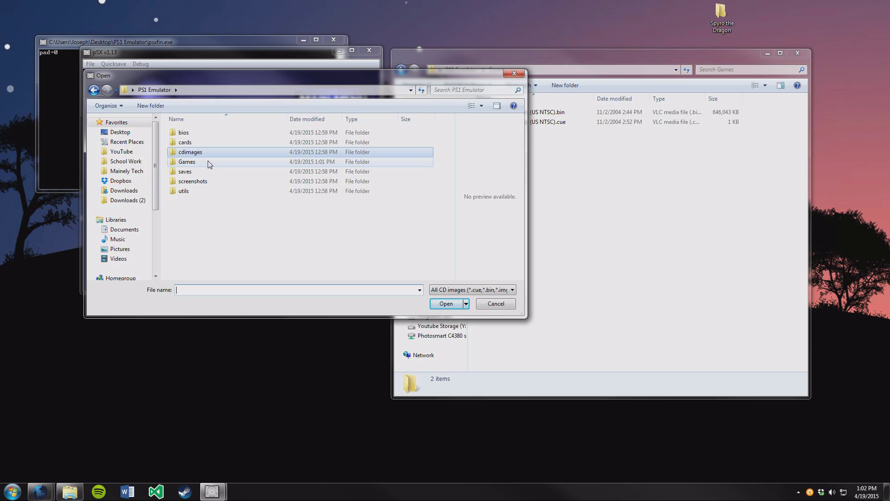
double_click(209, 163)
click(213, 133)
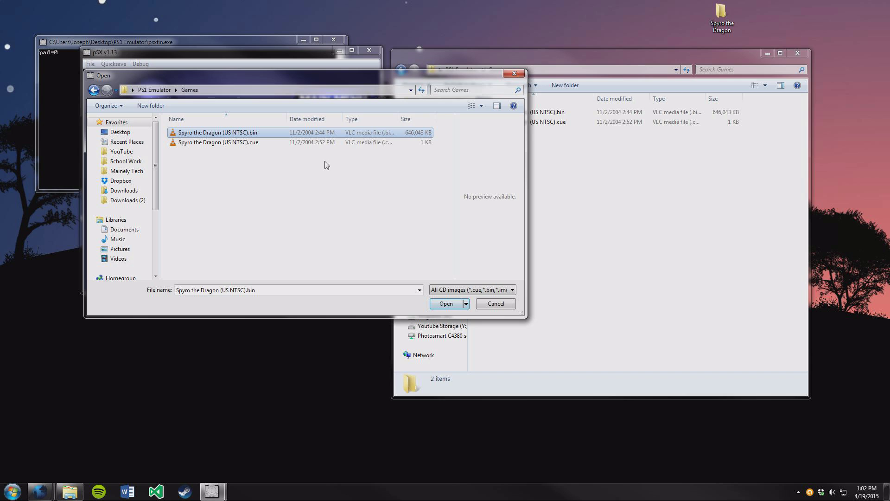
click(434, 306)
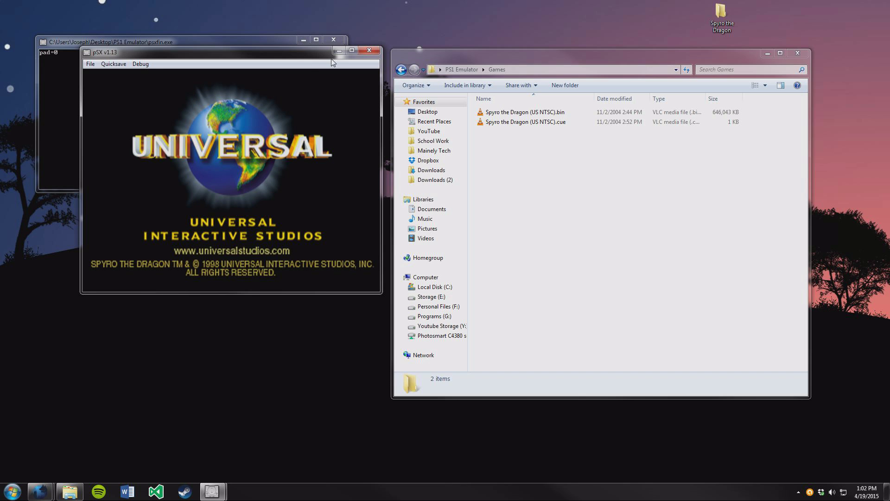
Maximize the emulator window and open the controller settings in its configuration.
drag(315, 55, 486, 86)
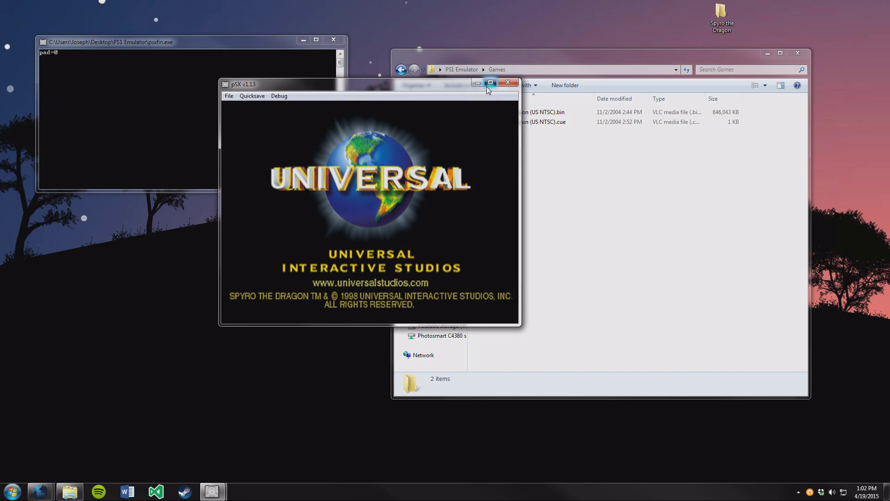
click(490, 84)
click(27, 15)
mouse_move(7, 15)
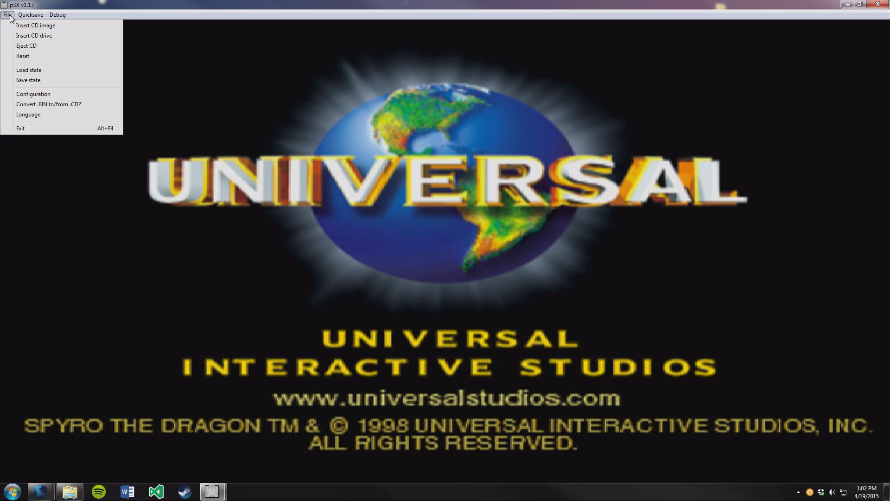
click(34, 94)
click(39, 25)
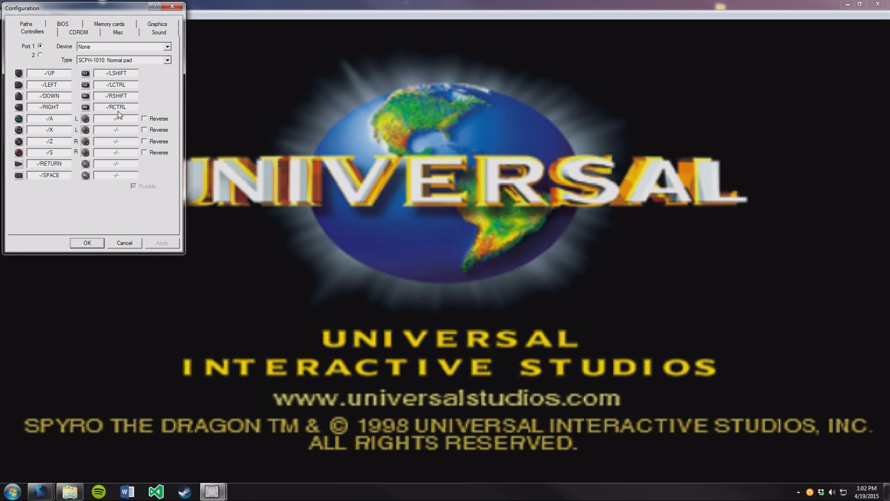